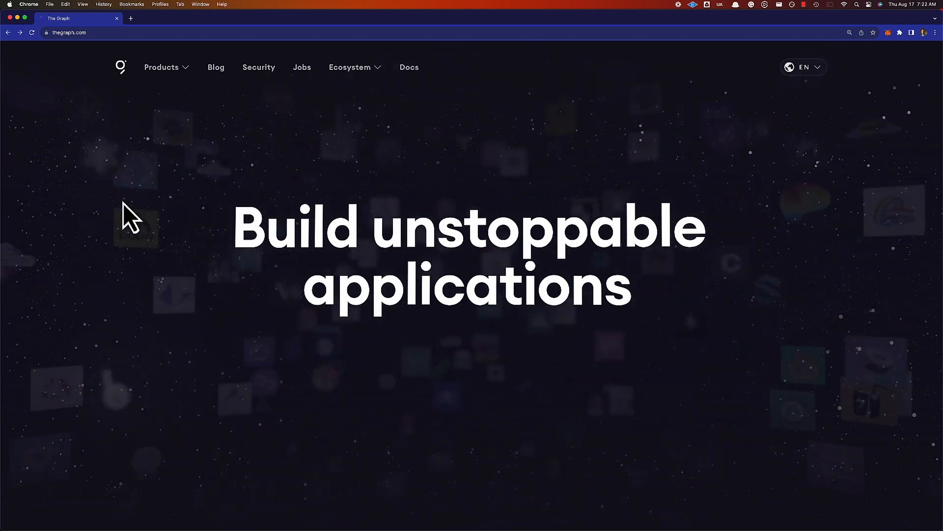
Load the testnet Graph Explorer at testnet.thegraph.com
click(71, 32)
text(test)
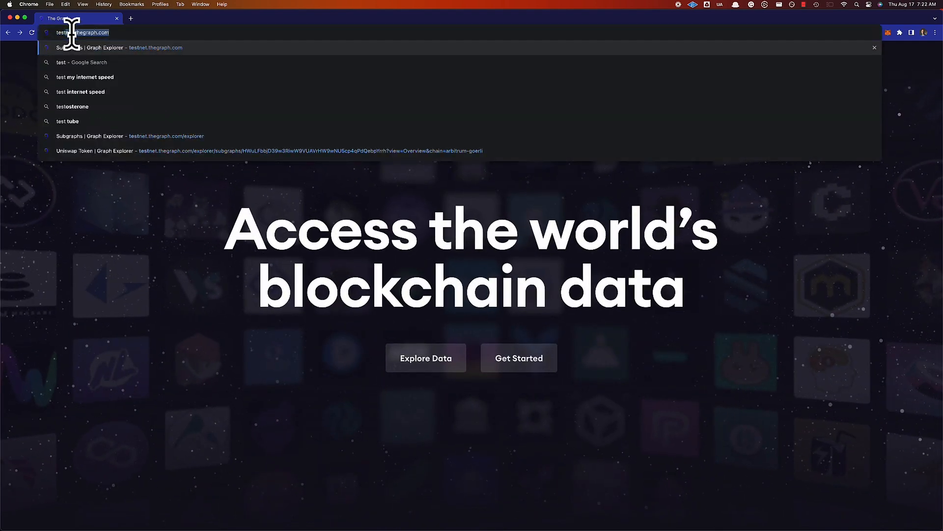
key(Return)
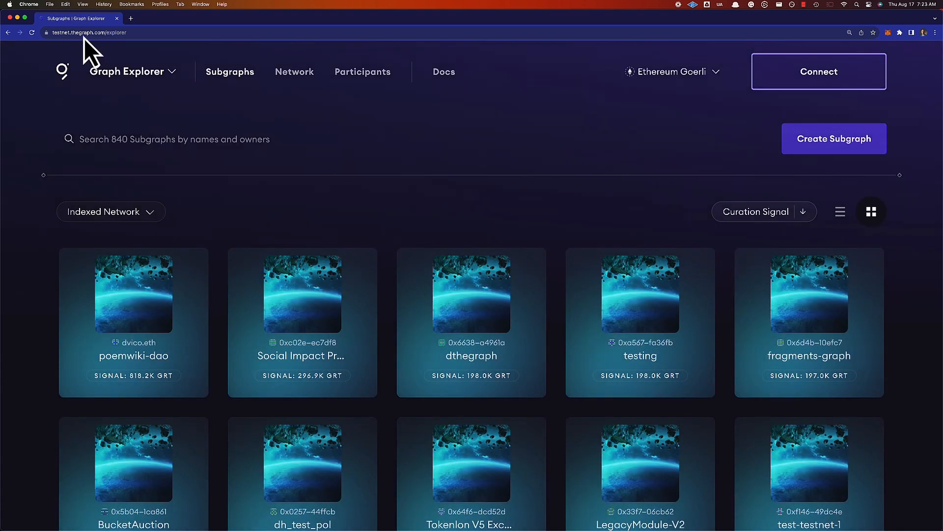
Connect MetaMask and switch to the wallet's second linked vesting contract (100.0K GRT)
click(808, 82)
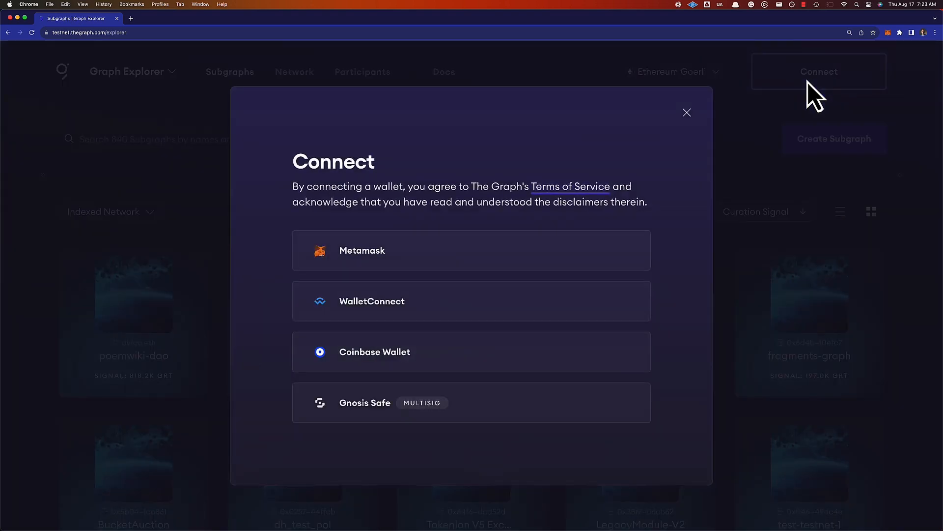
click(556, 247)
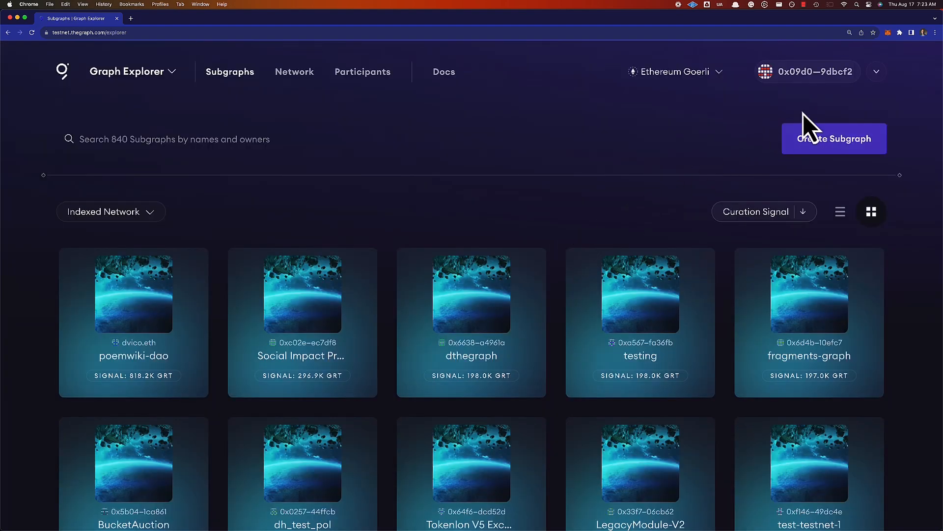
click(876, 74)
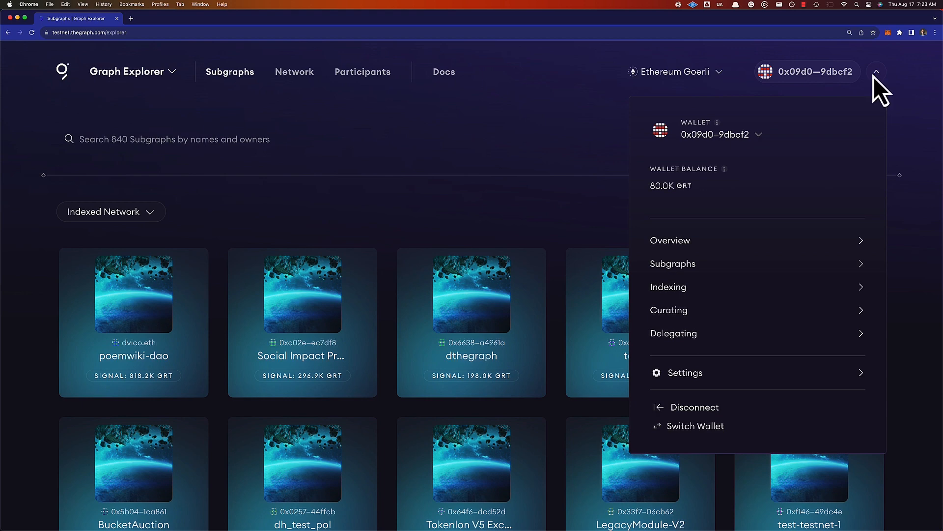
click(760, 136)
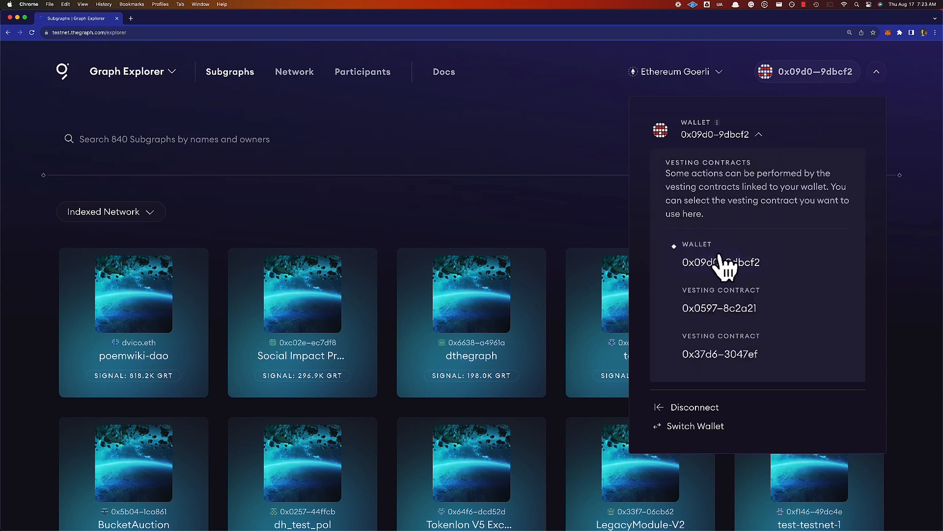
click(716, 355)
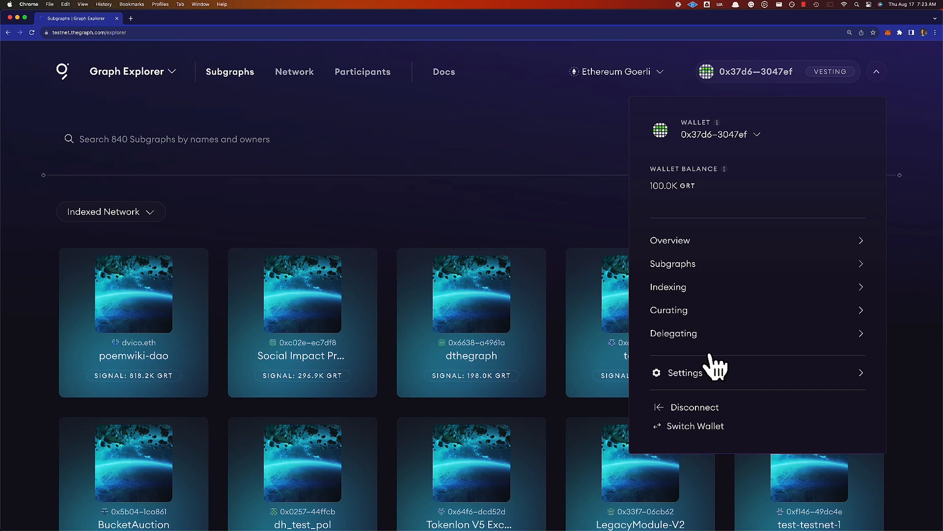
Open the vesting contract's profile overview and expand its Arbitrum Goerli transfer notifications
click(676, 242)
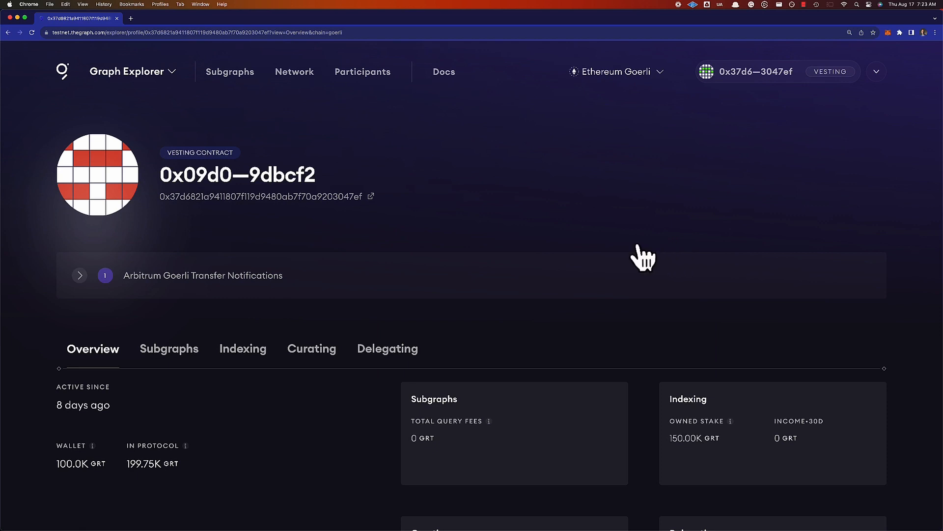
click(80, 276)
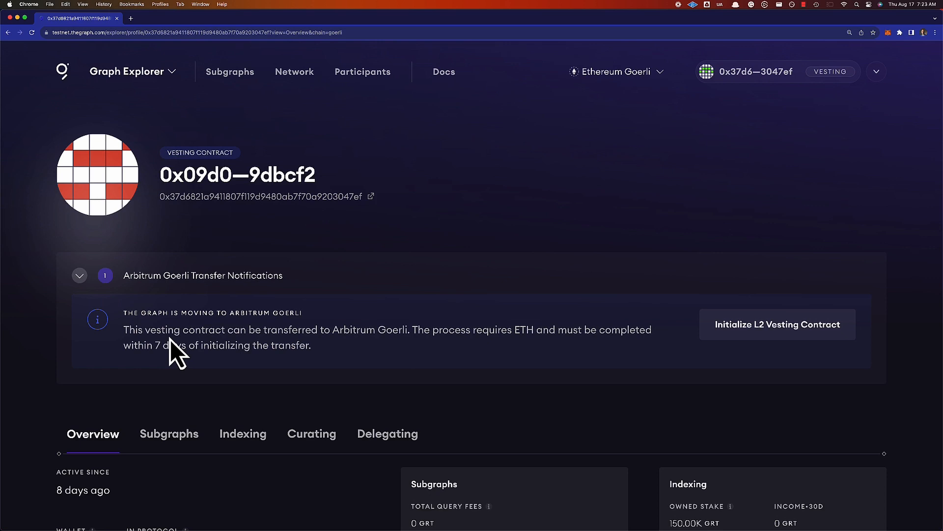
scroll(170, 339, down, 5)
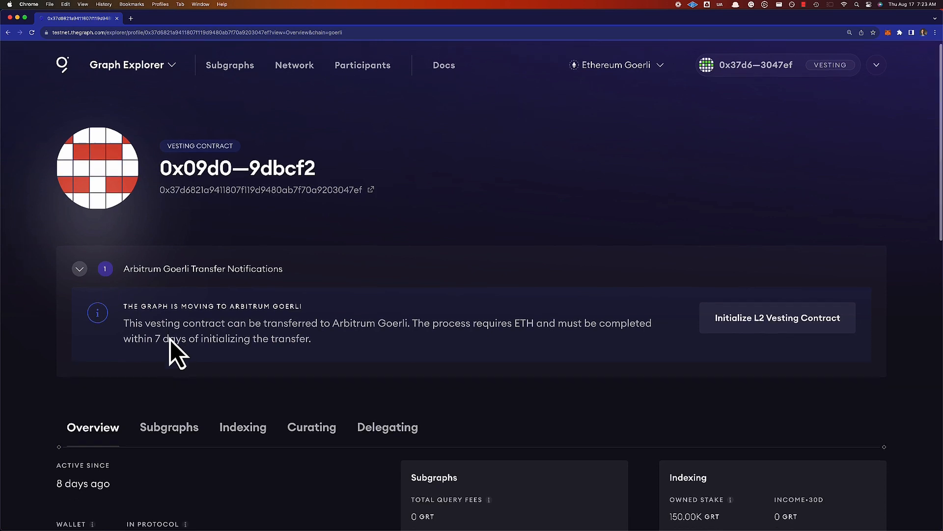
scroll(170, 339, down, 3)
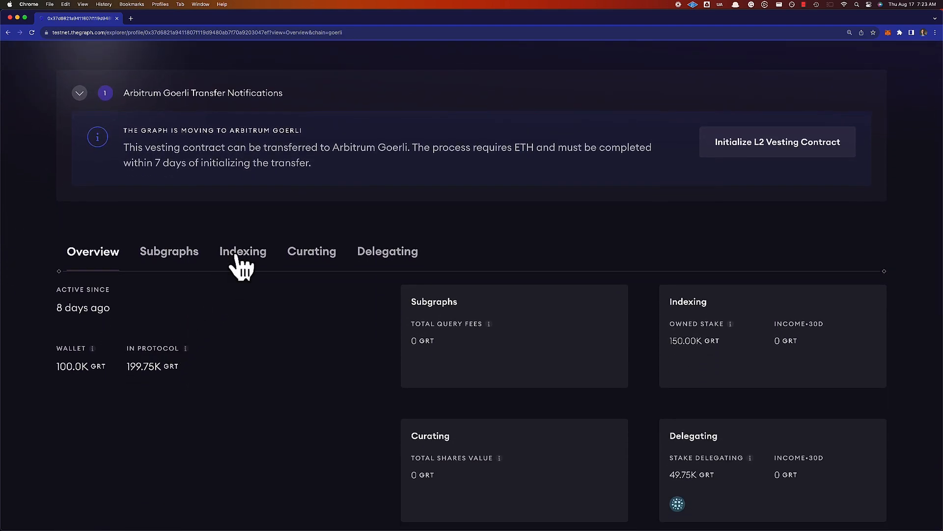
Review the Indexing tab's 150.0K GRT stake and the Delegating tab's 49.75K GRT delegation
click(241, 267)
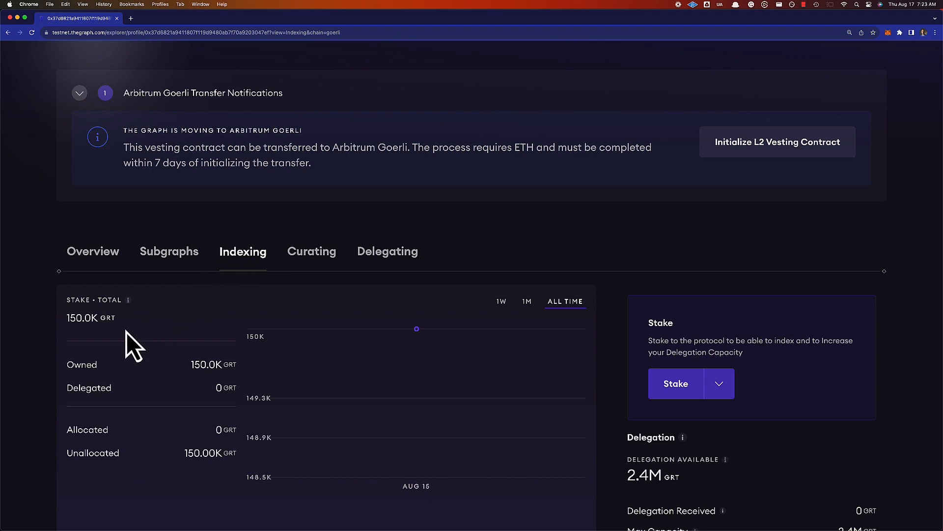
click(383, 255)
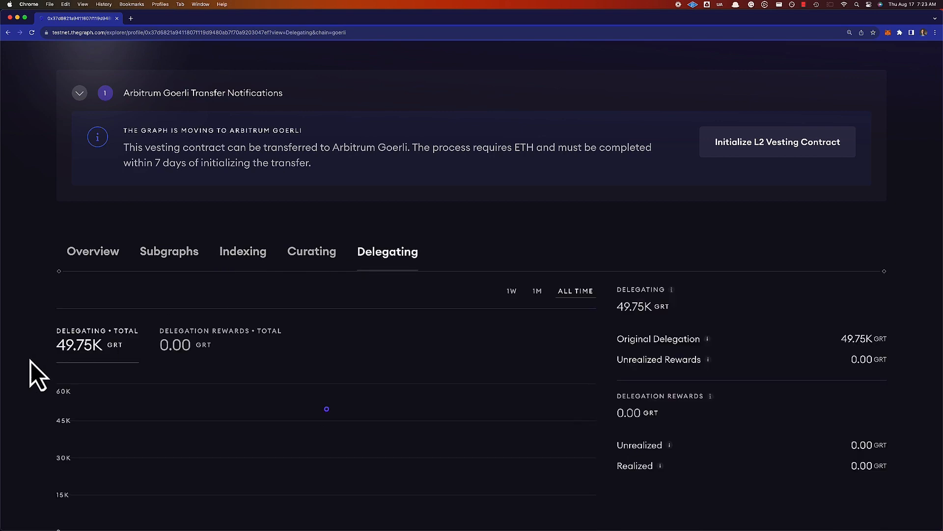
scroll(31, 361, down, 3)
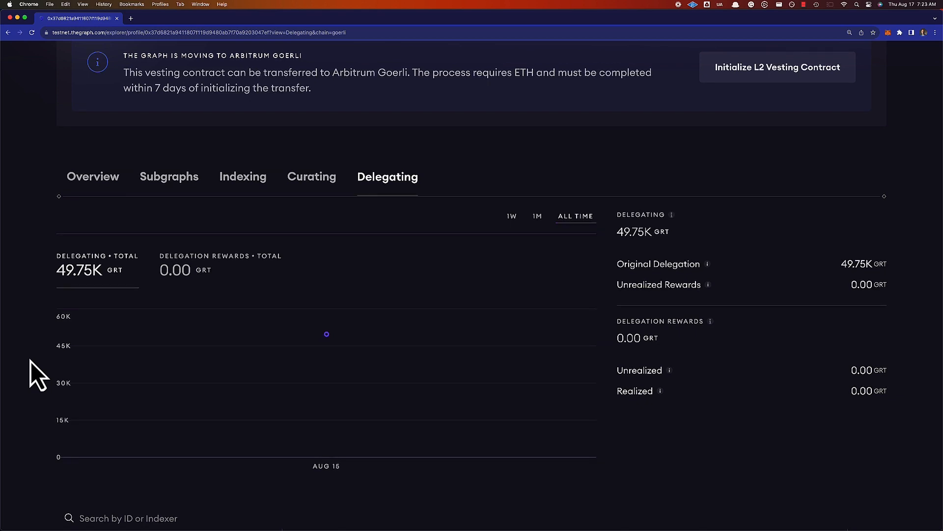
scroll(30, 361, up, 5)
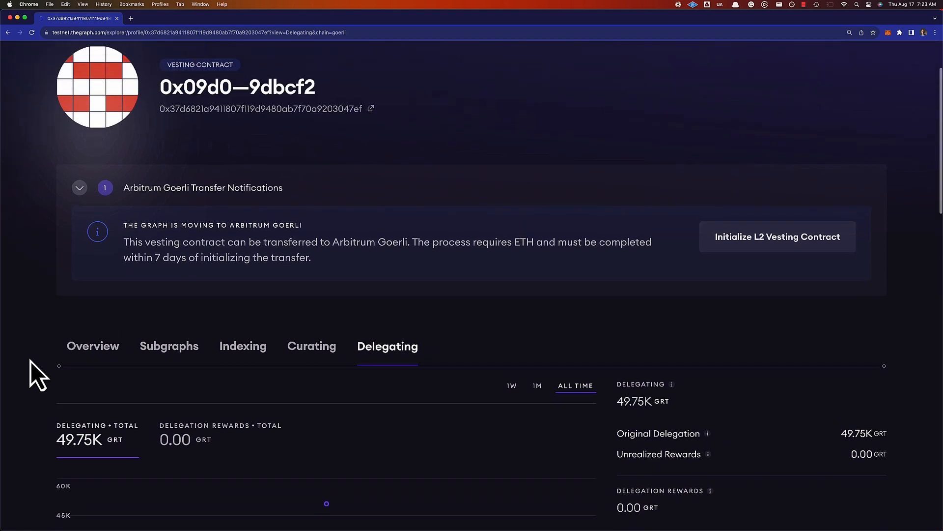
scroll(31, 361, up, 1)
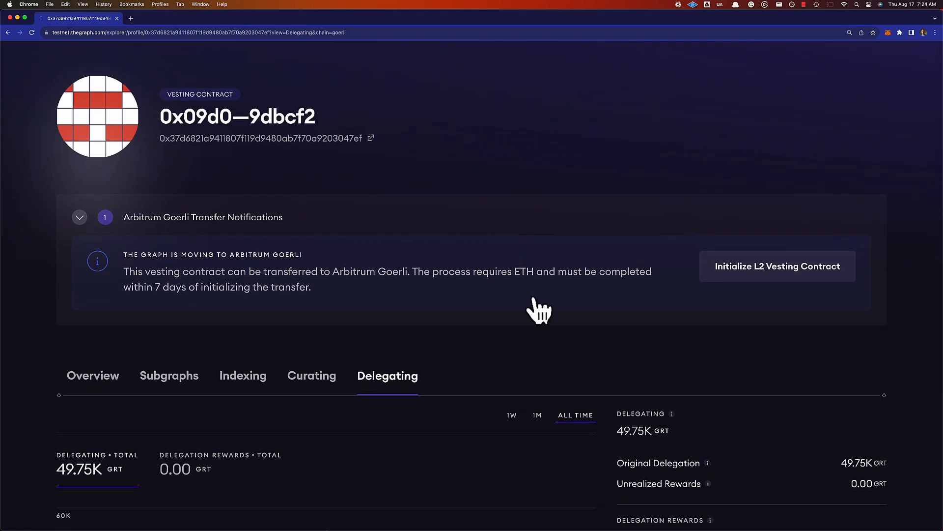
Begin the Arbitrum Goerli migration and deposit the recommended 0.00326 ETH for gas
click(746, 284)
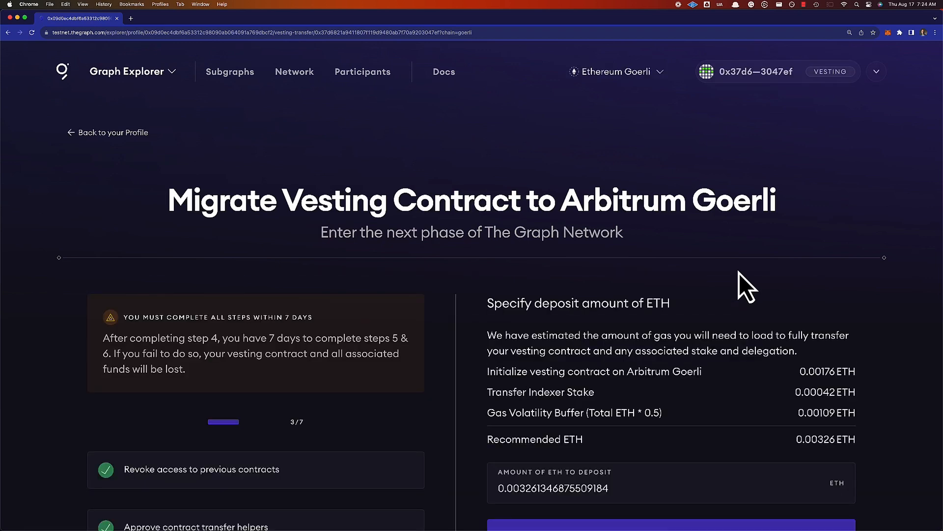
scroll(746, 287, down, 4)
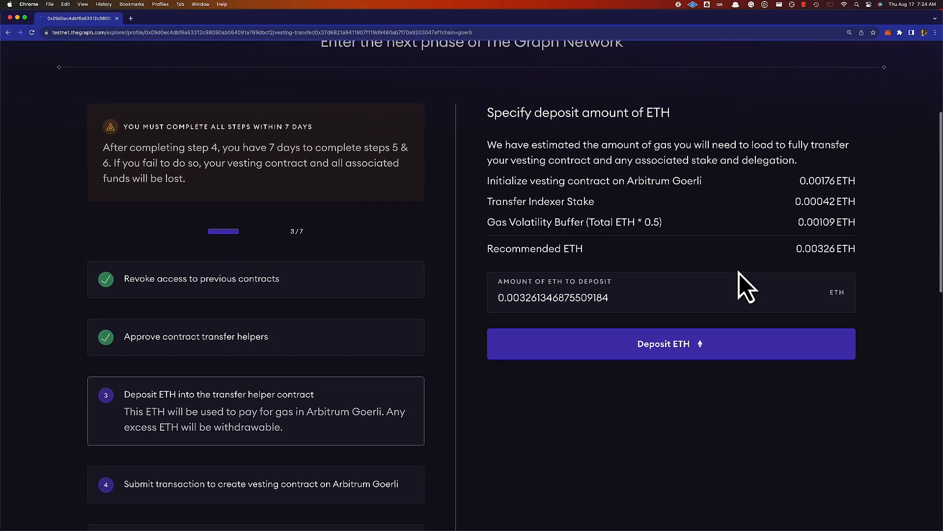
scroll(739, 273, down, 2)
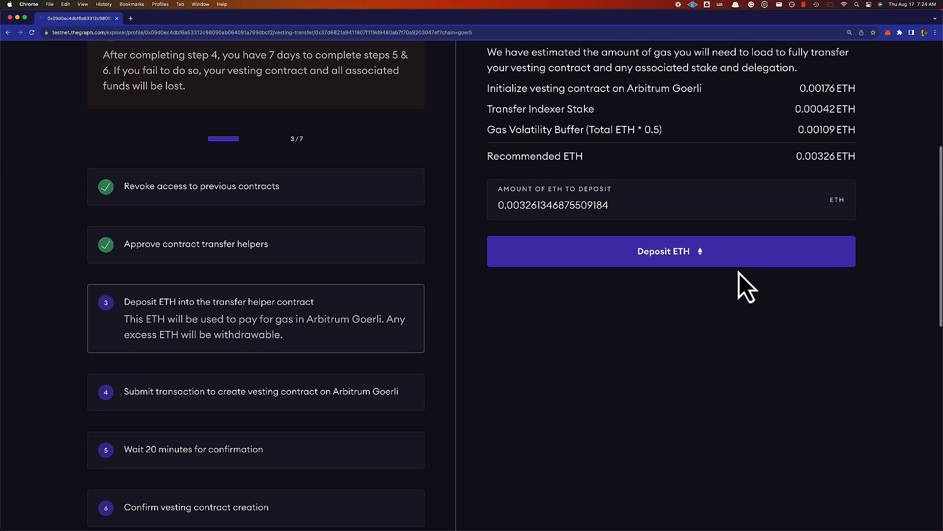
scroll(739, 273, down, 2)
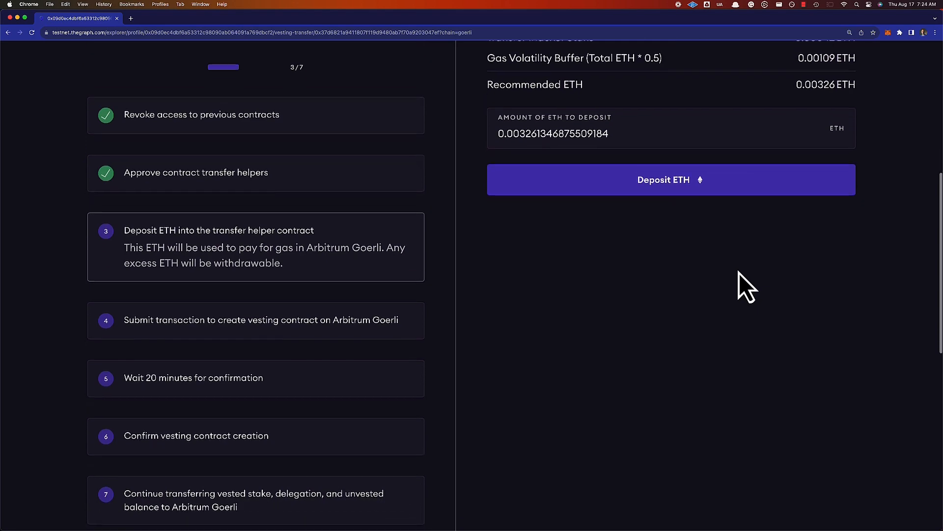
scroll(739, 273, down, 1)
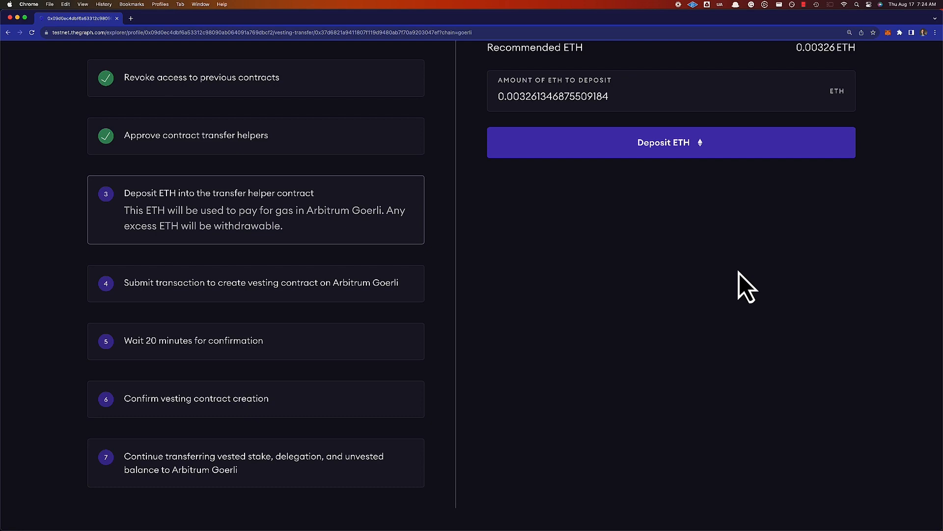
scroll(738, 272, up, 4)
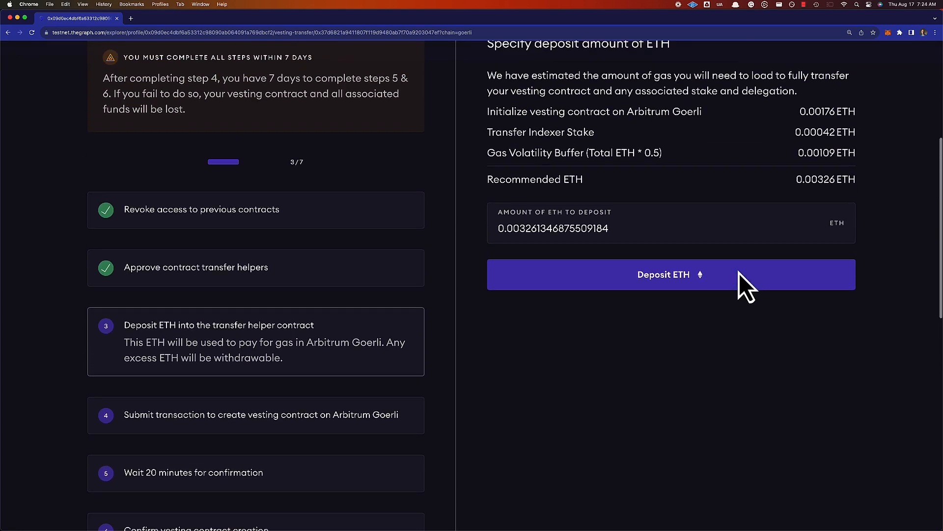
scroll(739, 271, up, 5)
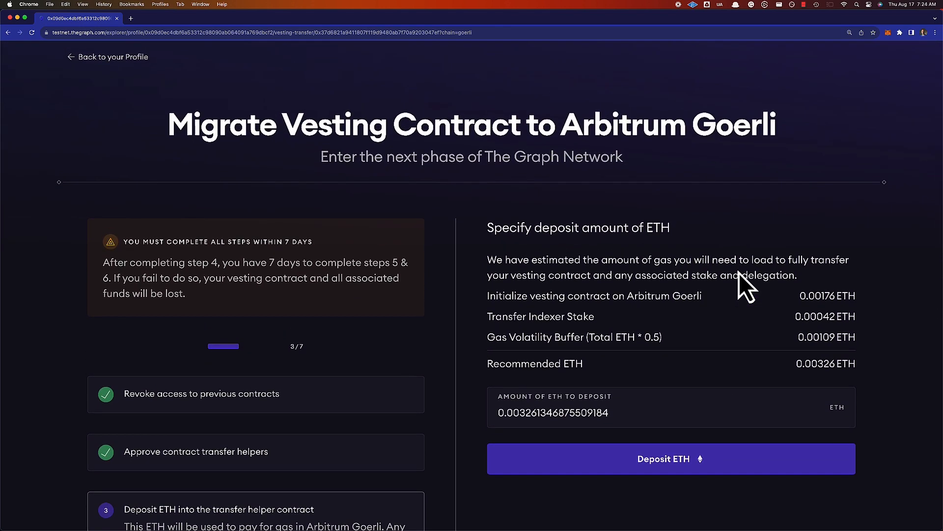
click(610, 467)
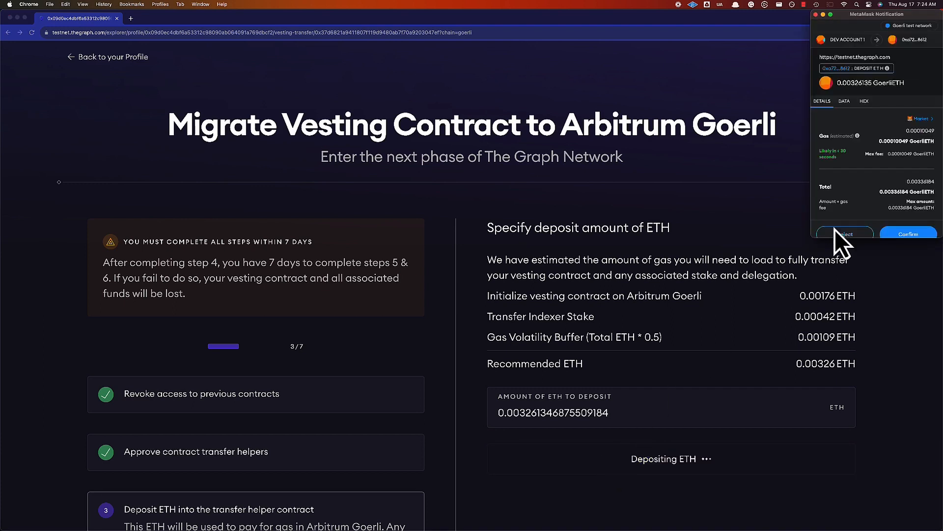
Confirm the 0.00326 GoerliETH deposit transaction in MetaMask
scroll(871, 193, down, 1)
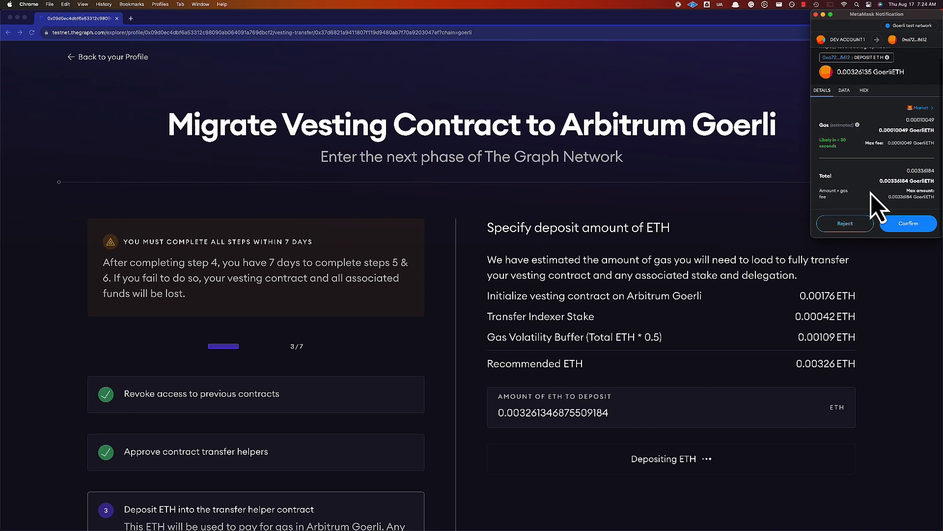
click(907, 225)
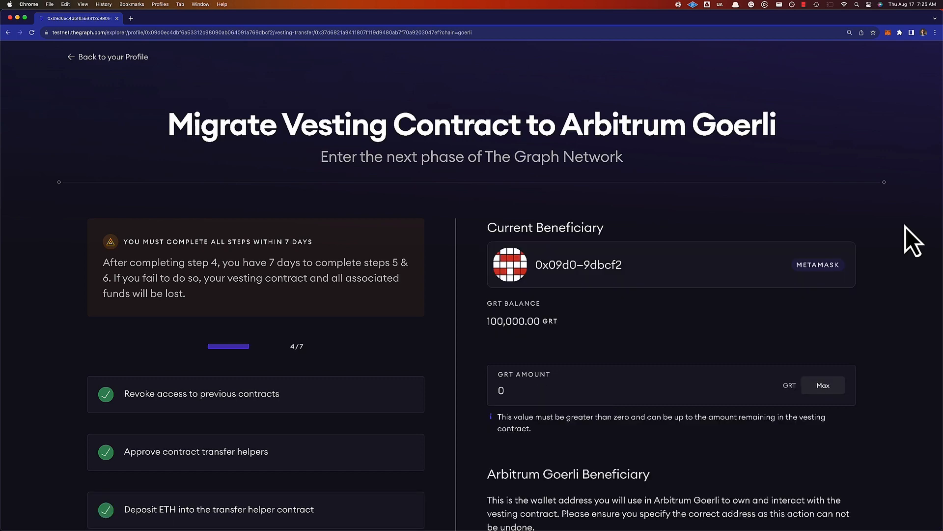
Fill step 4's GRT Amount with the maximum 100000.0 GRT, keeping the prefilled beneficiary
scroll(905, 226, down, 4)
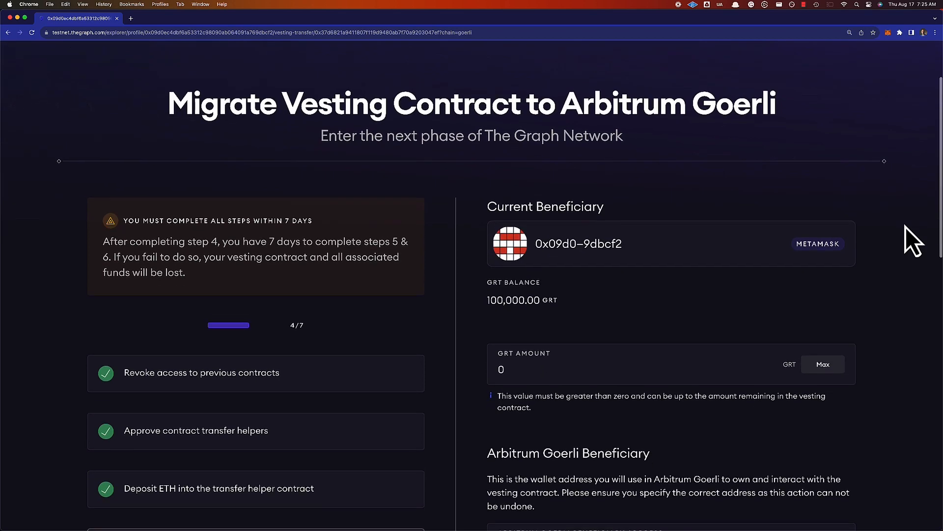
scroll(906, 226, down, 1)
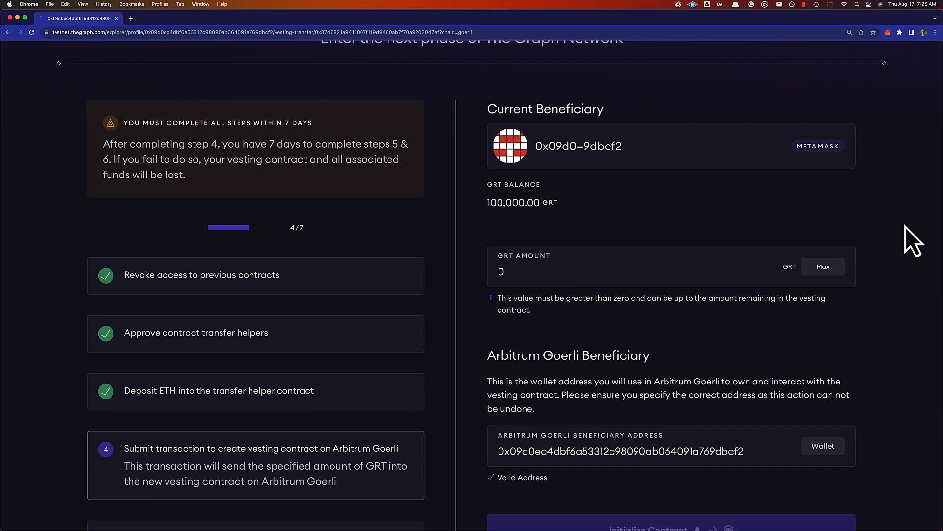
scroll(906, 226, down, 1)
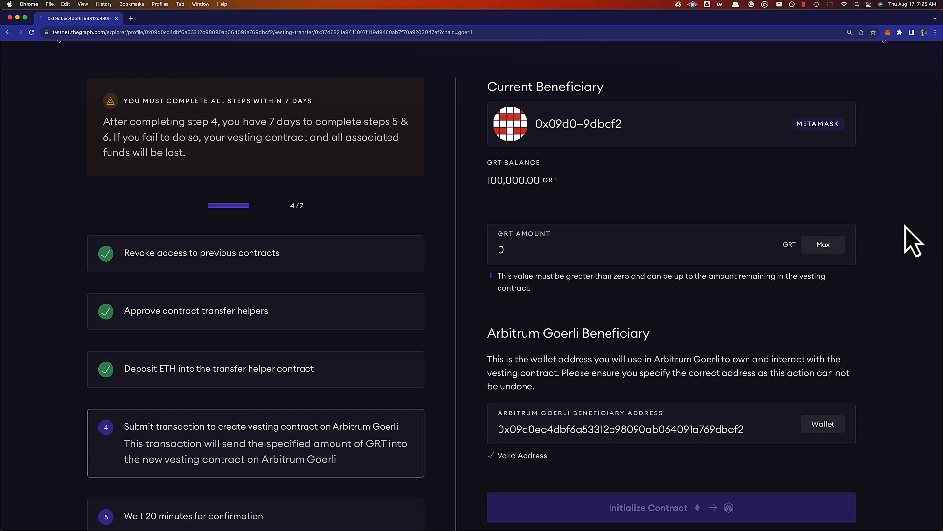
click(830, 248)
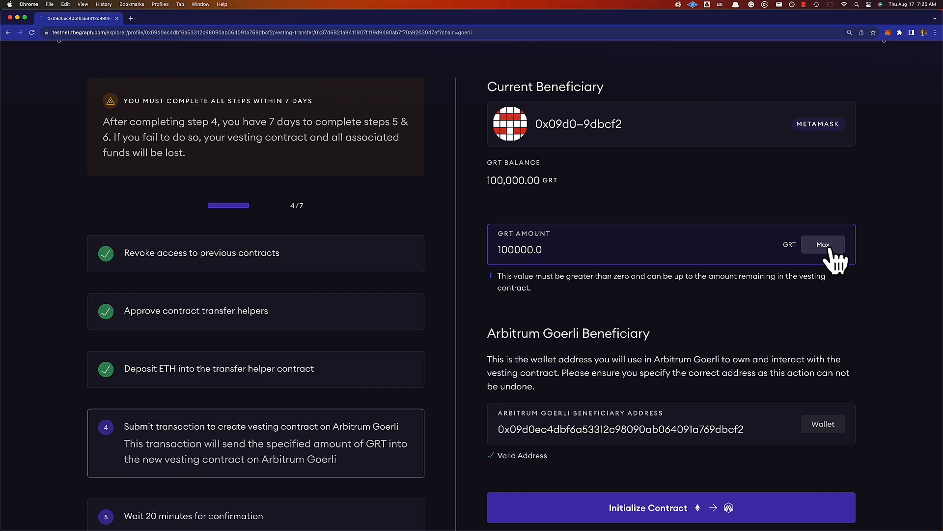
scroll(830, 249, down, 3)
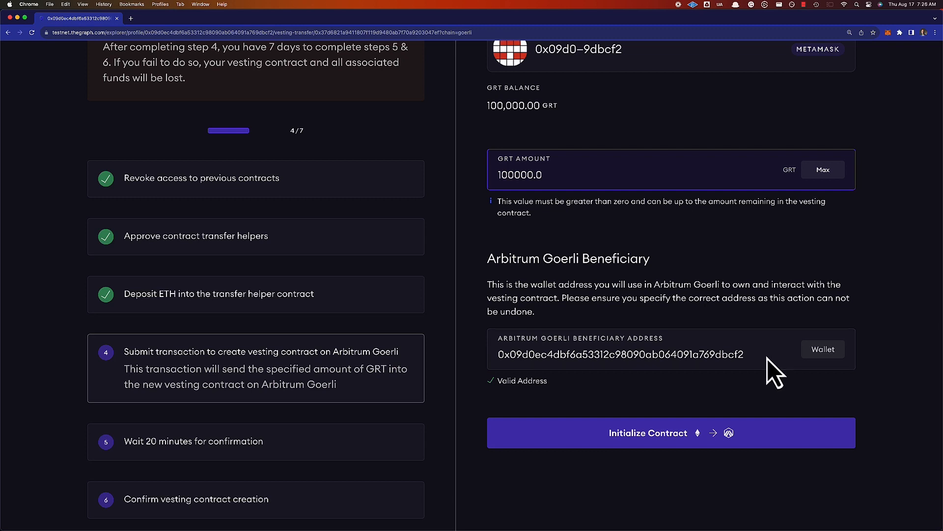
Initialize the Arbitrum Goerli vesting contract and confirm the transaction in MetaMask
click(735, 436)
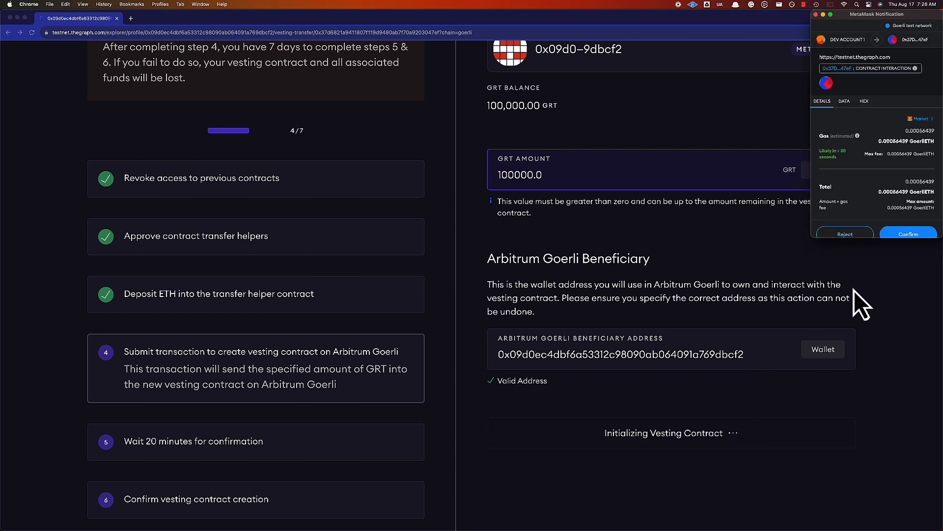
click(900, 235)
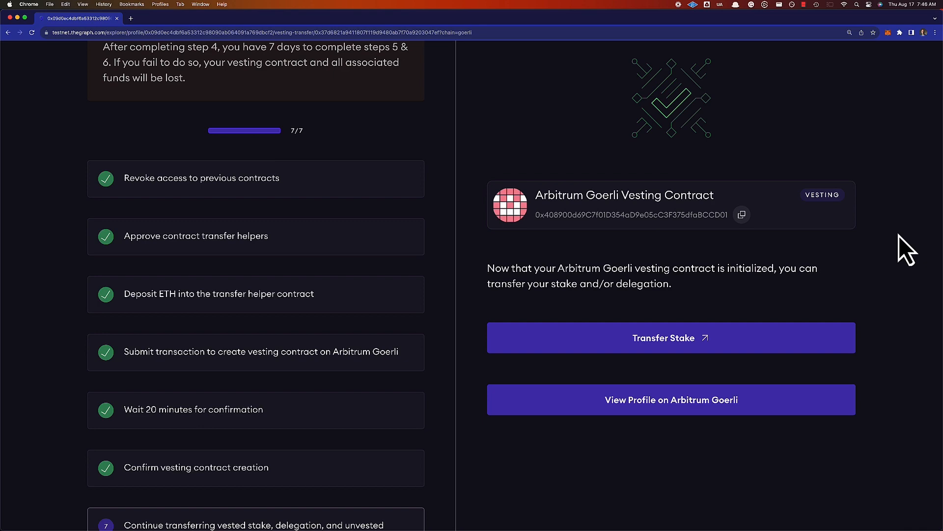
Wait out the 20-minute confirmation and check the Contract Initialized Successfully panel at step 7
scroll(899, 235, up, 3)
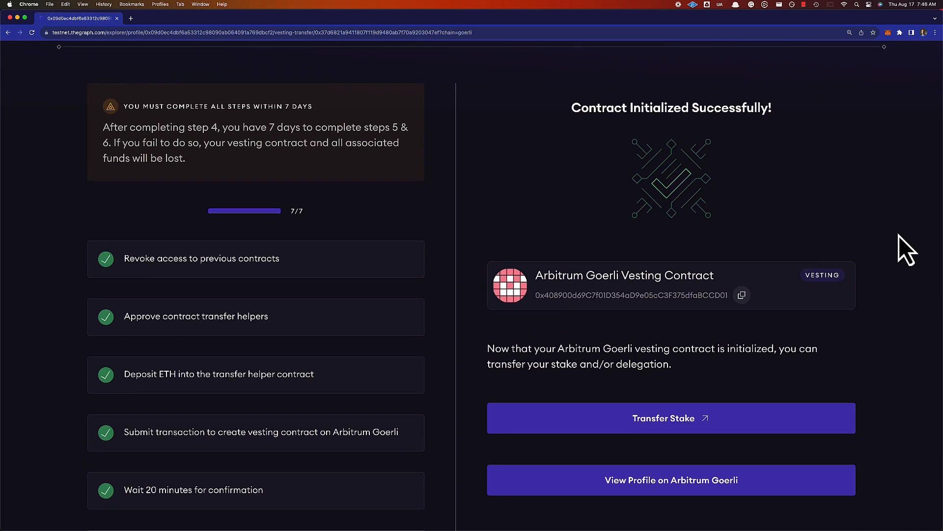
scroll(899, 236, down, 6)
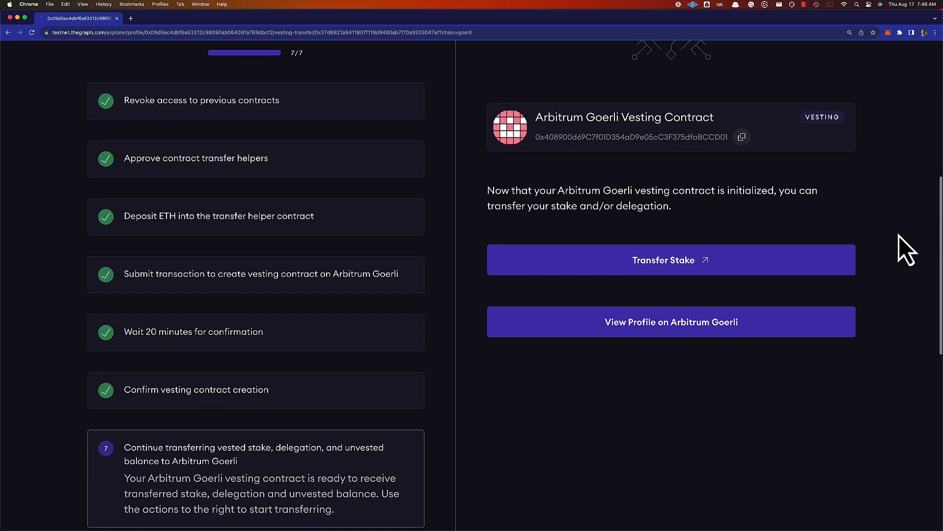
Transfer the maximum 150000.0 GRT stake to the Arbitrum Goerli vesting contract
click(810, 256)
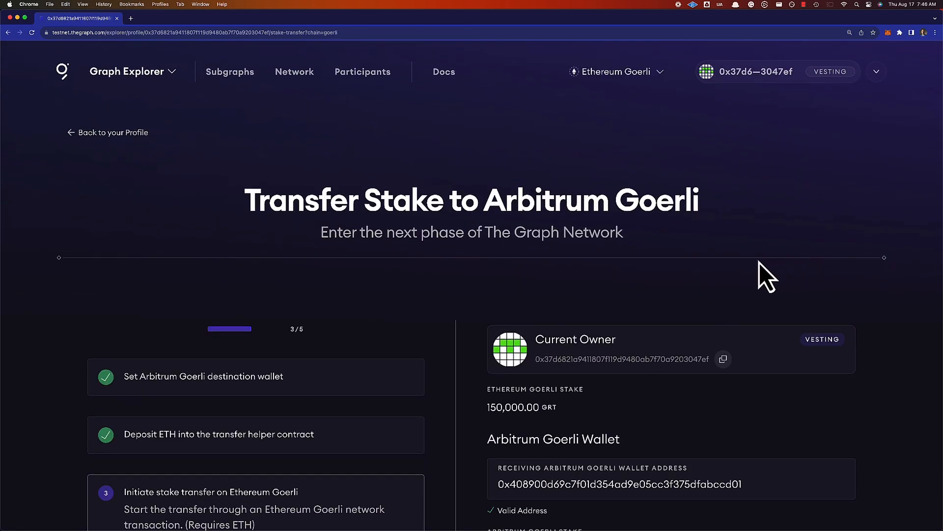
scroll(766, 275, down, 5)
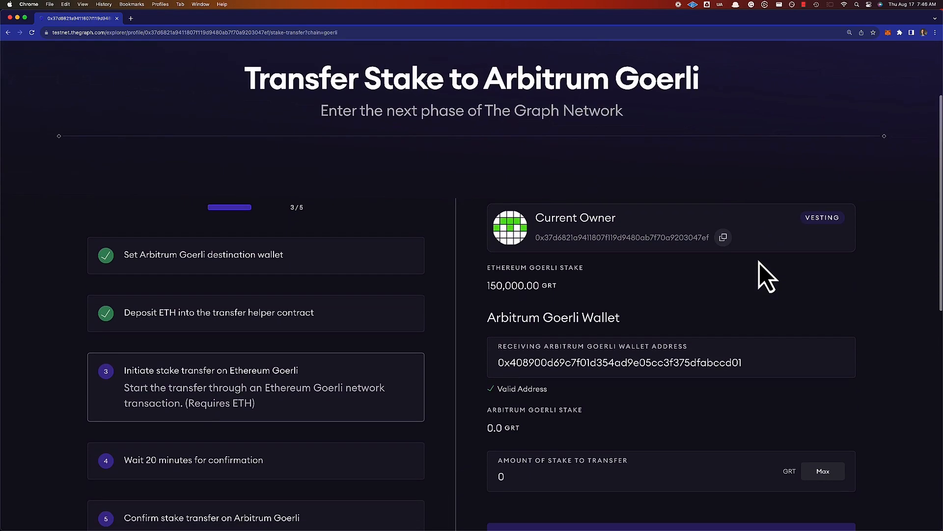
scroll(767, 276, down, 2)
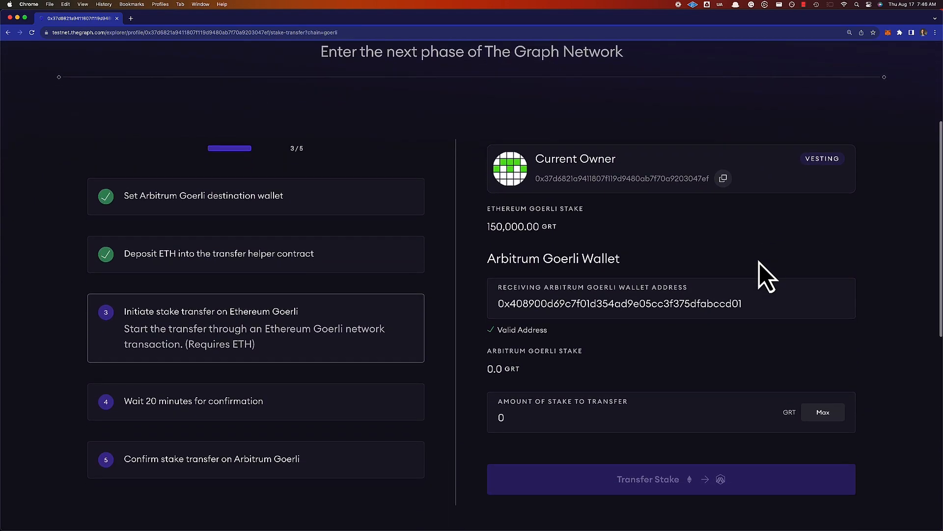
scroll(767, 276, down, 2)
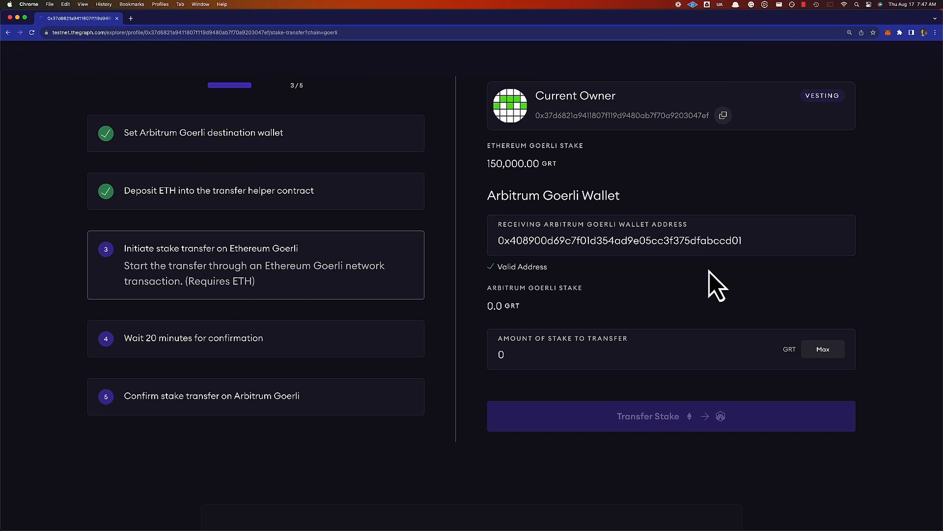
click(823, 349)
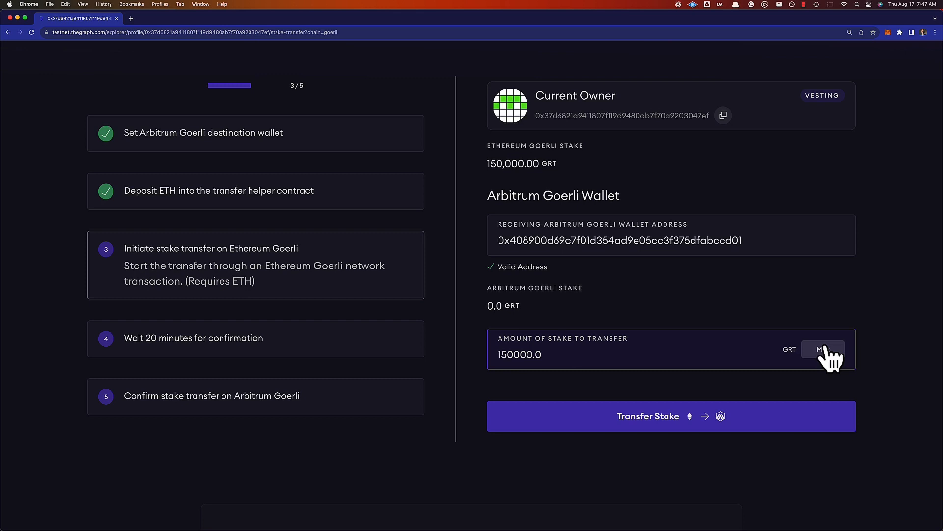
click(787, 421)
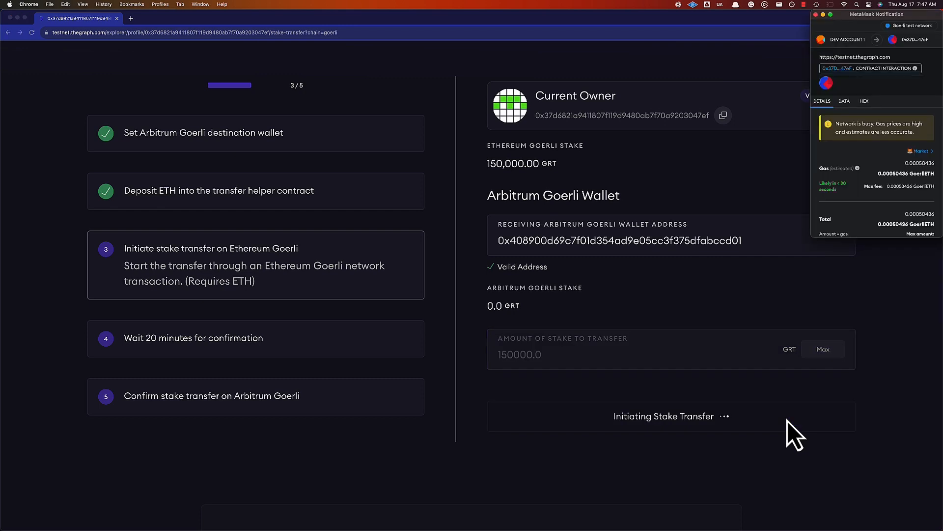
Confirm the stake transfer transaction in MetaMask, starting the 20-minute countdown at step 4 of 5
scroll(864, 212, down, 2)
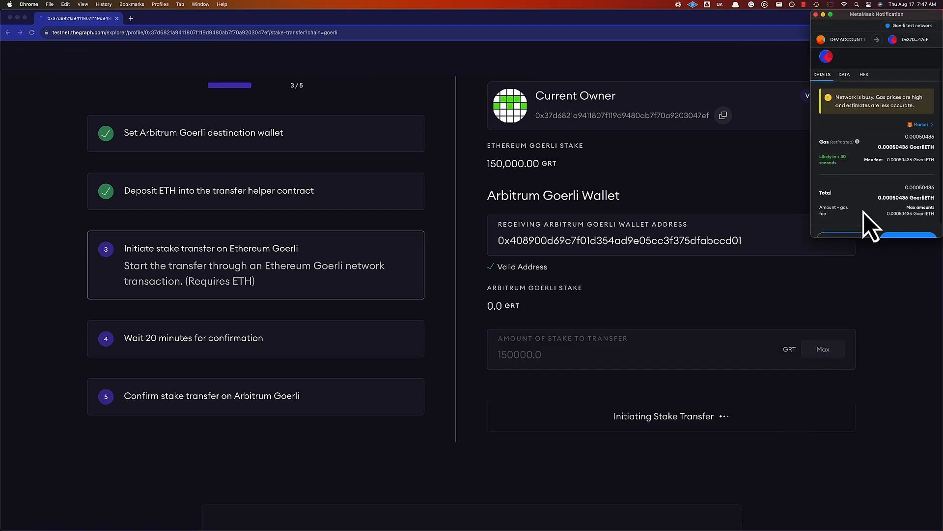
click(900, 225)
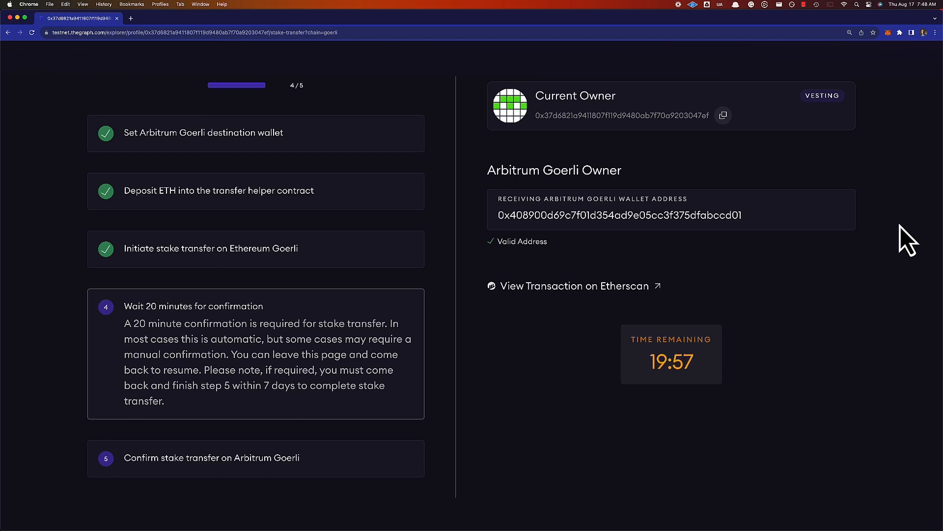
After the countdown, verify the stake transferred successfully and return to the profile showing 0 GRT owned stake
scroll(900, 226, up, 3)
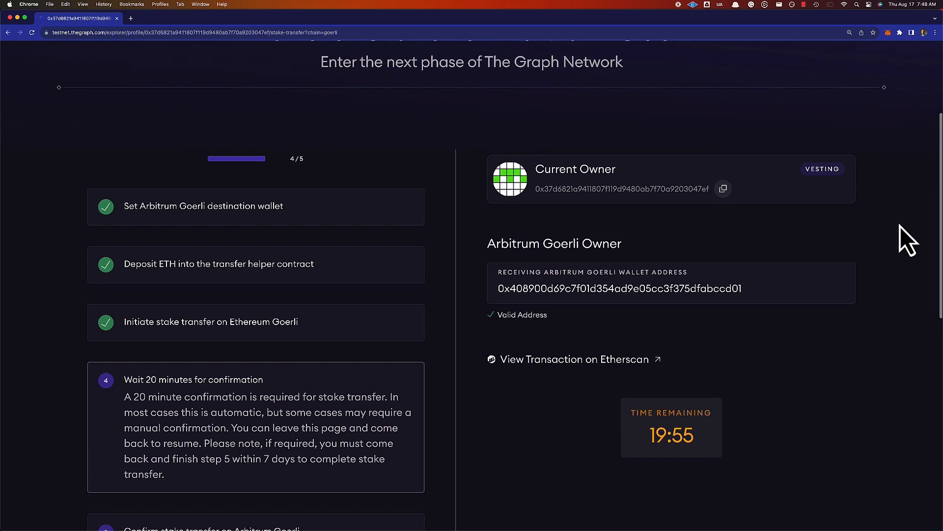
scroll(900, 226, down, 1)
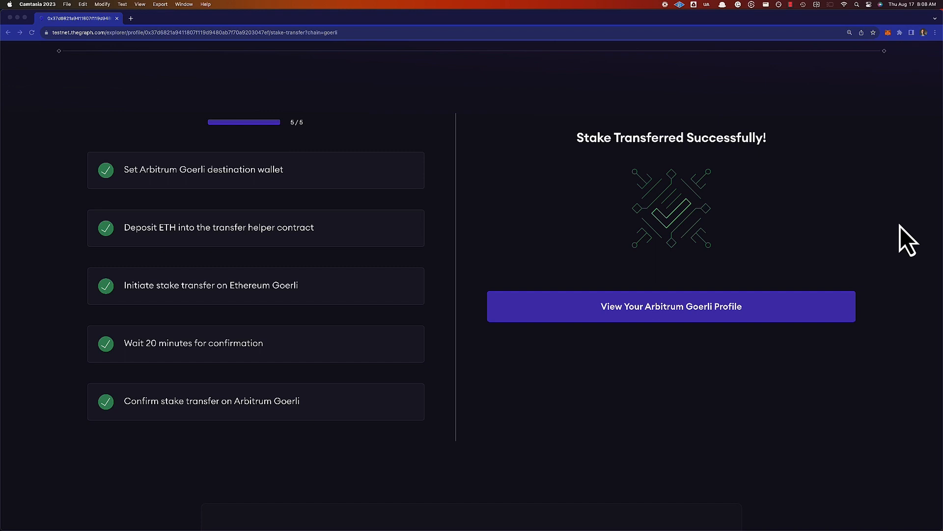
scroll(900, 226, down, 2)
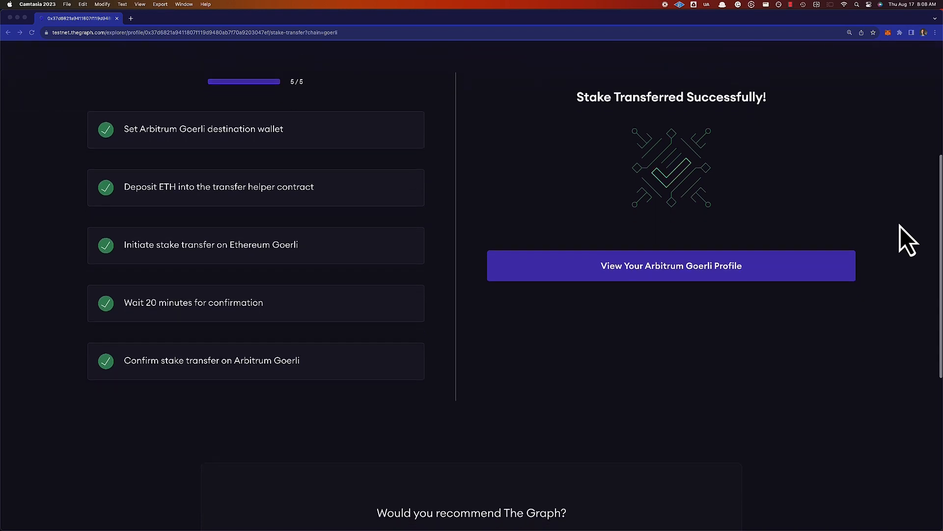
scroll(900, 226, up, 3)
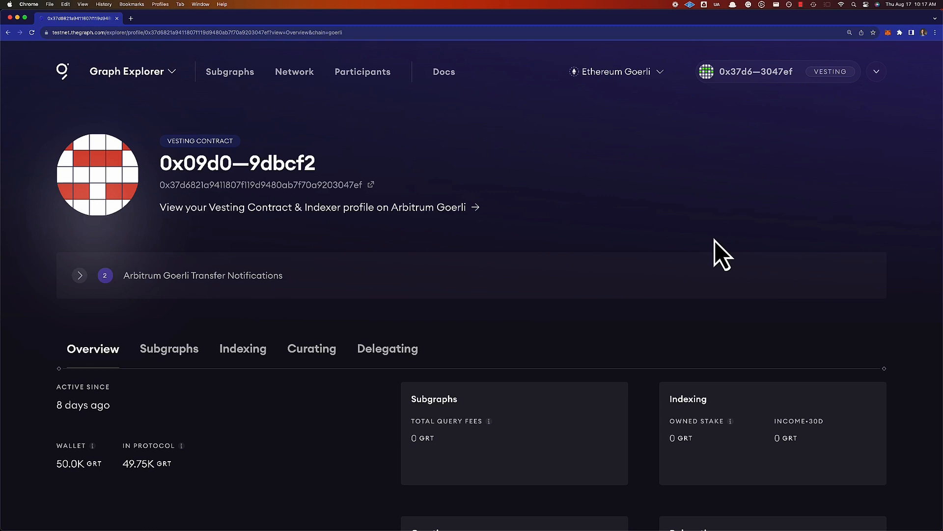
Expand the Arbitrum Goerli transfer notifications and review the 49.75K GRT delegation table
click(411, 294)
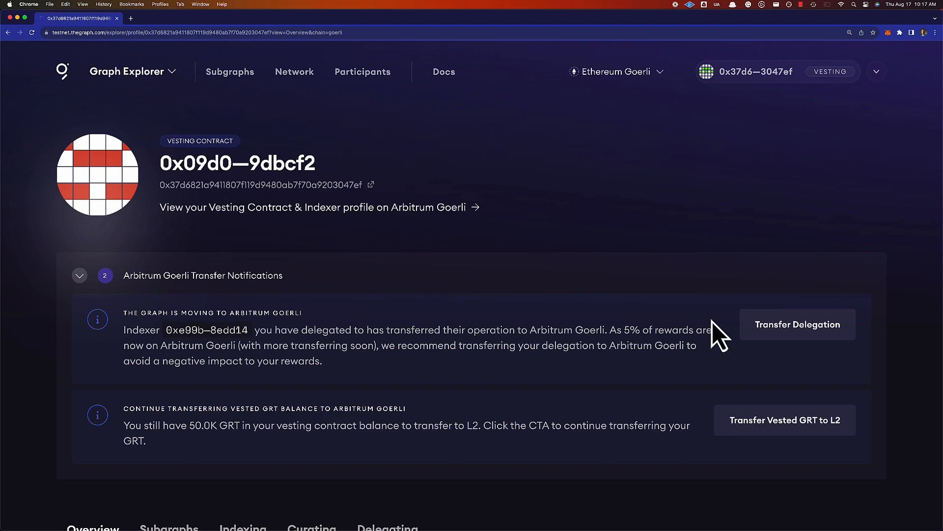
scroll(715, 329, down, 5)
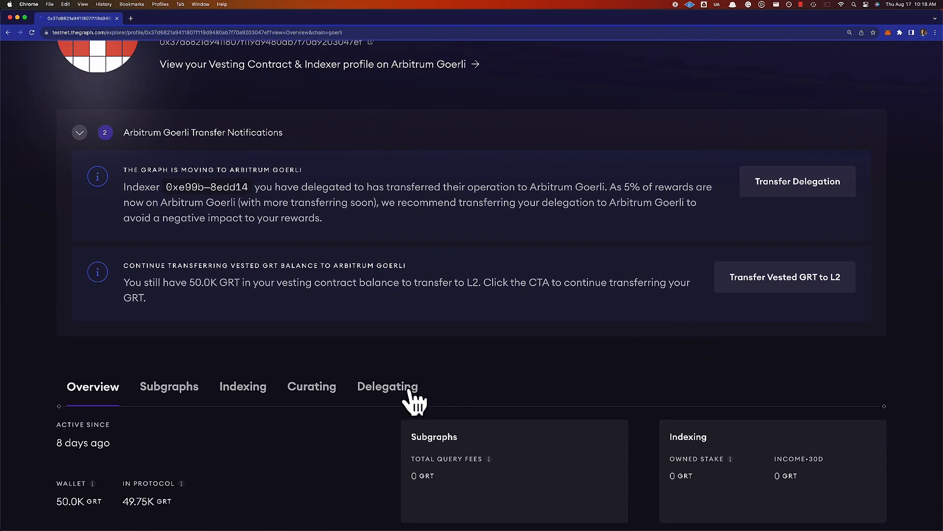
click(409, 391)
scroll(409, 390, down, 2)
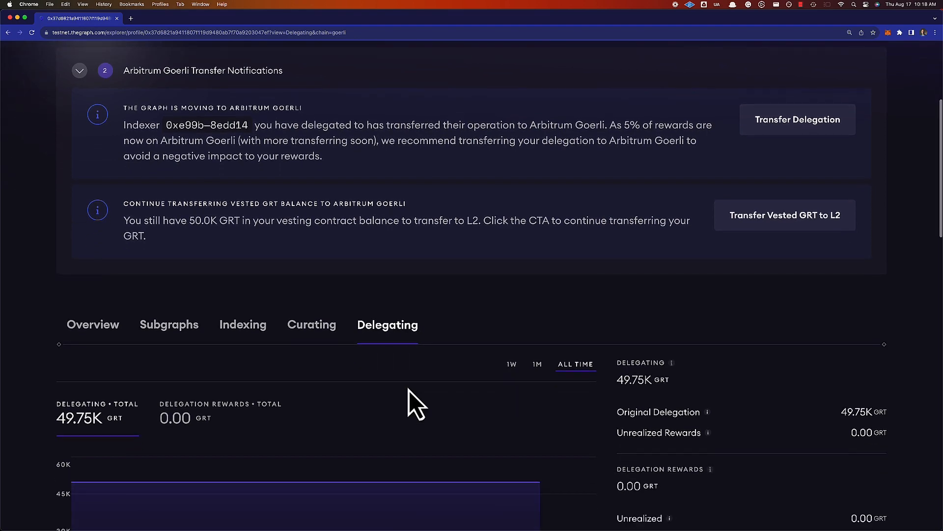
scroll(409, 390, down, 10)
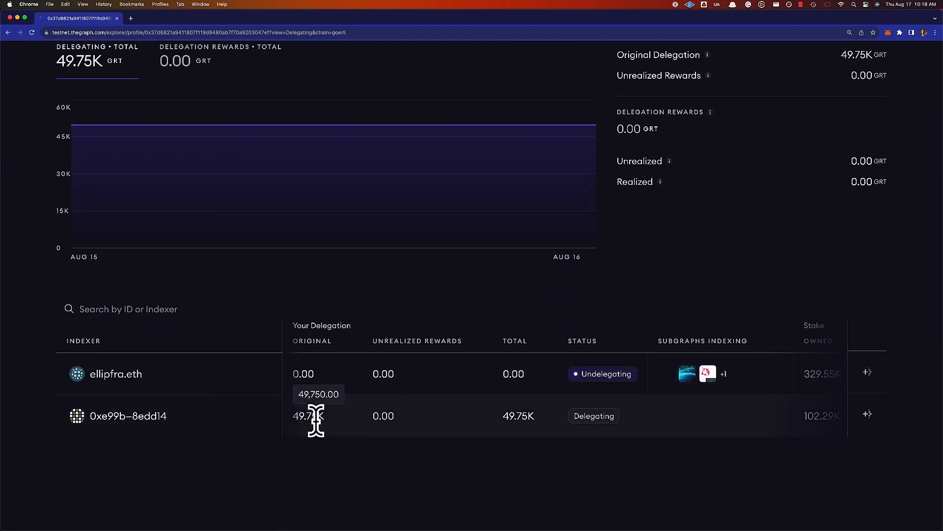
scroll(316, 420, up, 15)
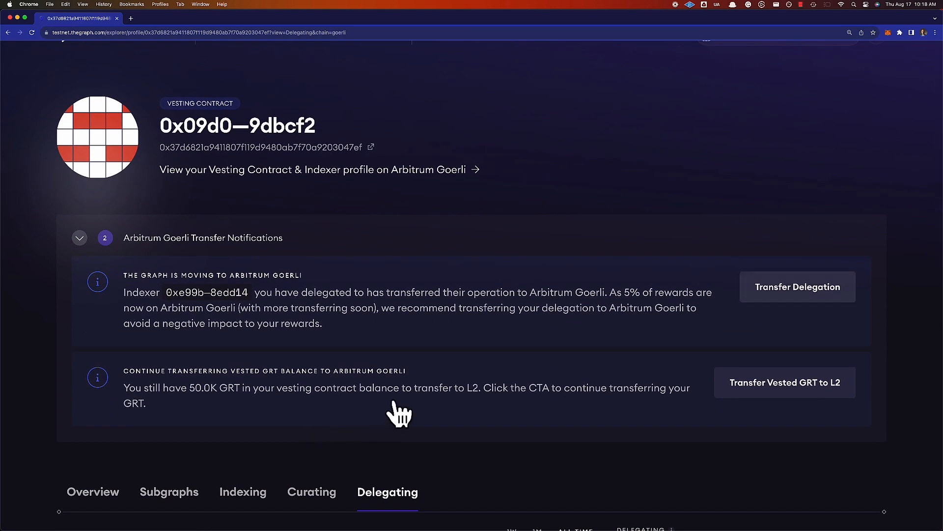
Initiate the 49,750 GRT delegation transfer to Arbitrum Goerli and approve it in MetaMask
click(800, 286)
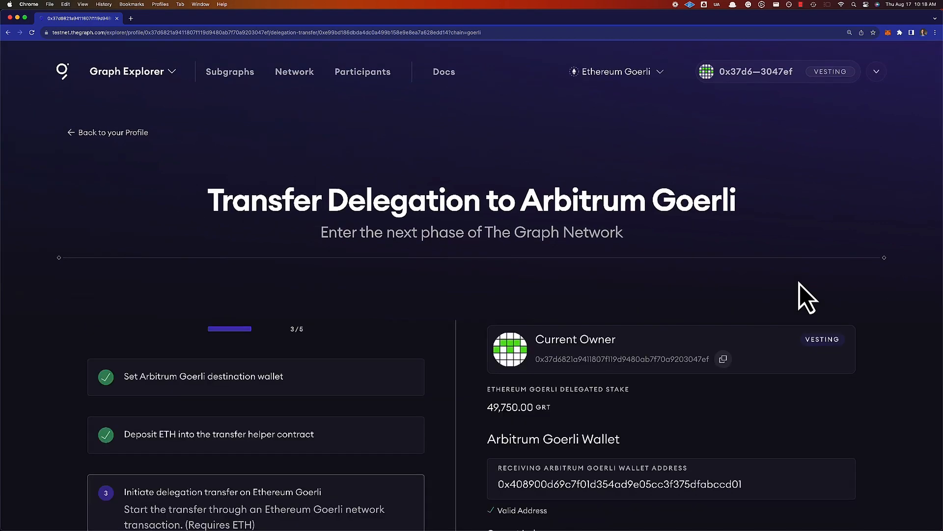
scroll(800, 284, down, 5)
scroll(800, 284, down, 4)
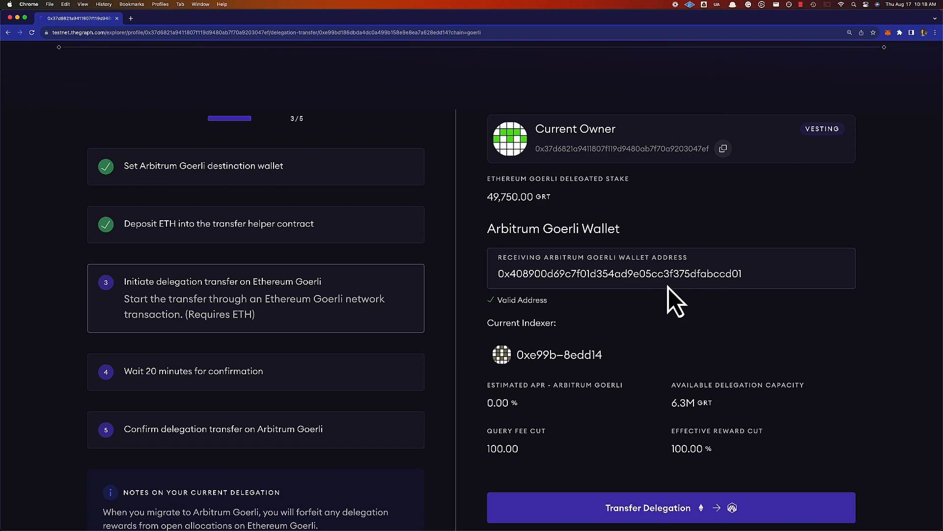
scroll(668, 288, down, 2)
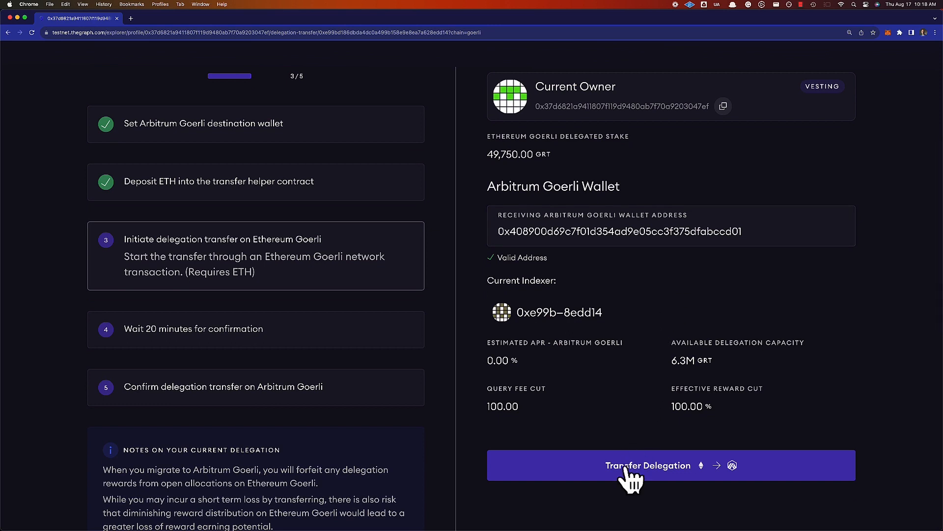
click(625, 469)
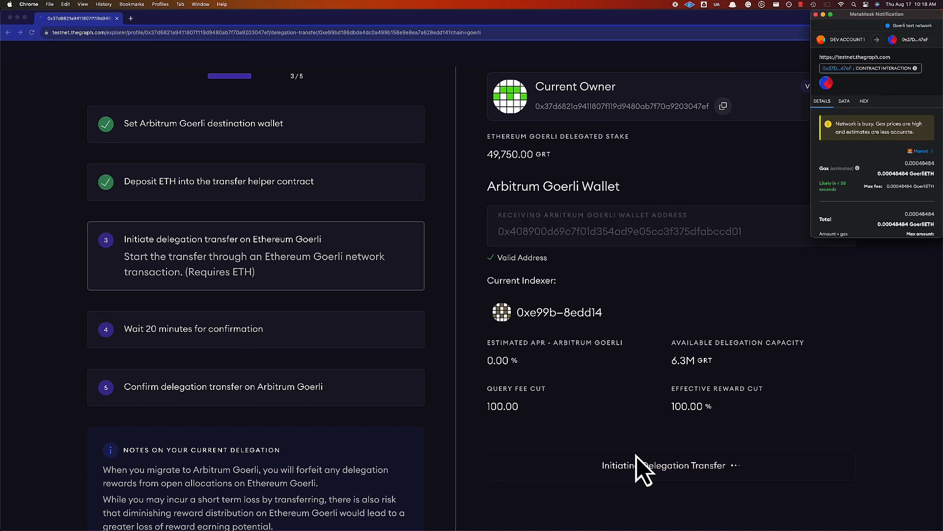
scroll(862, 218, down, 3)
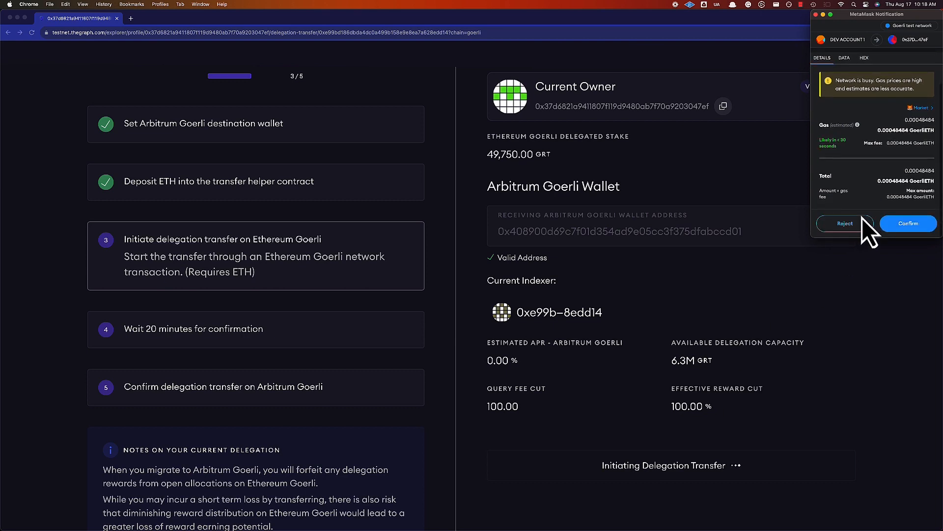
click(908, 224)
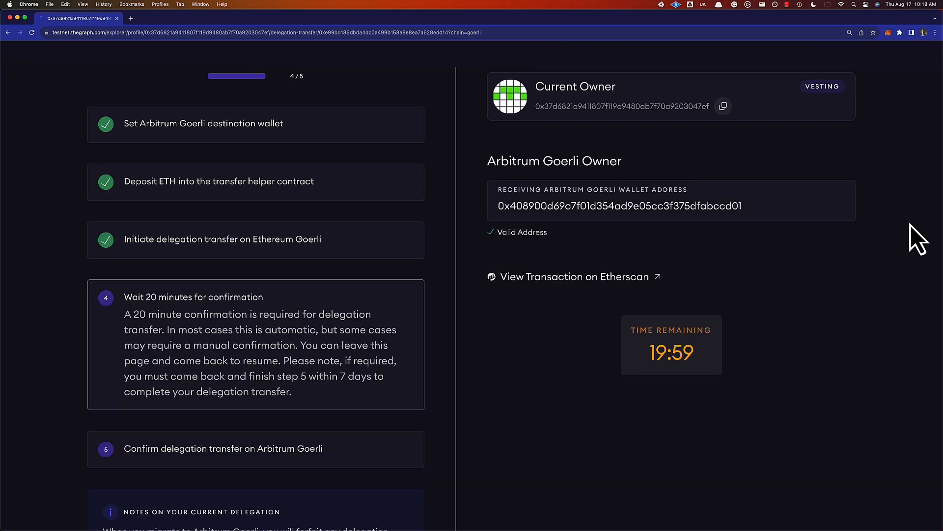
Wait out the countdown until 'Delegation Transferred Successfully!' shows with all 5 steps checked
scroll(910, 225, up, 3)
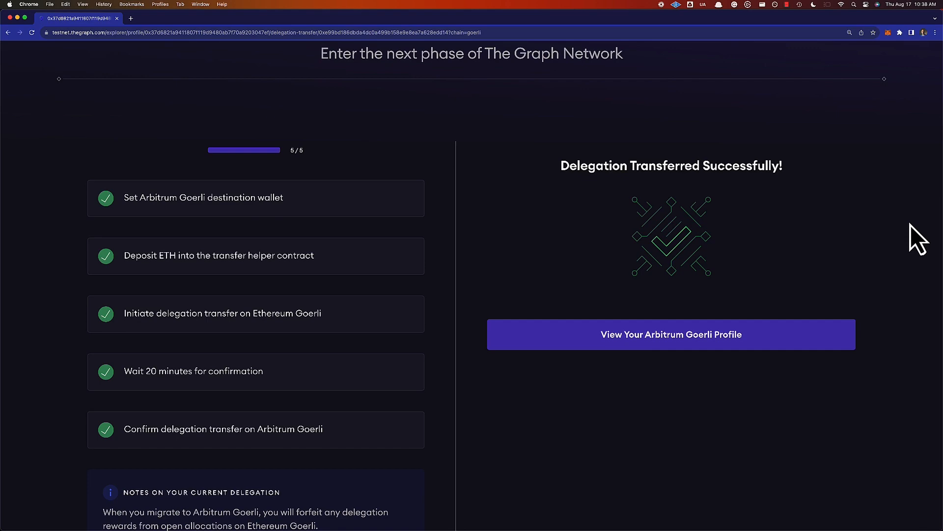
scroll(910, 225, down, 3)
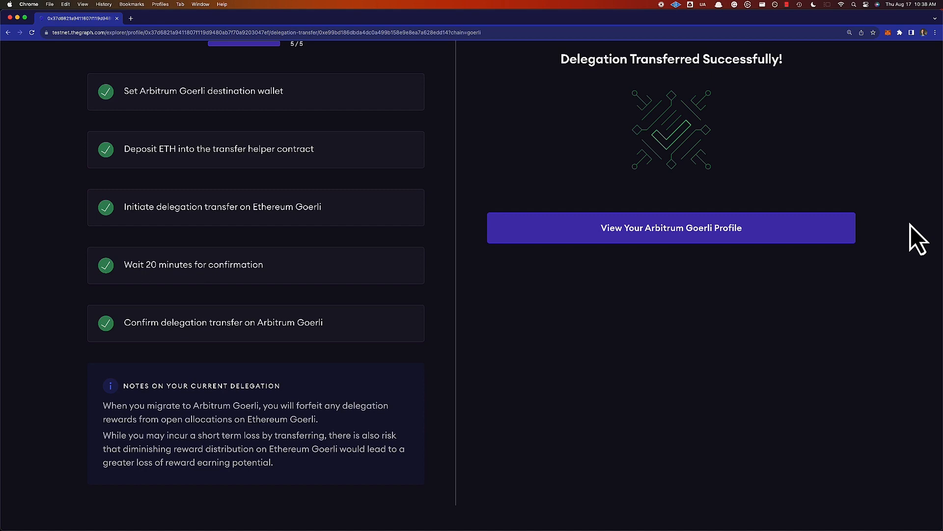
scroll(910, 225, up, 5)
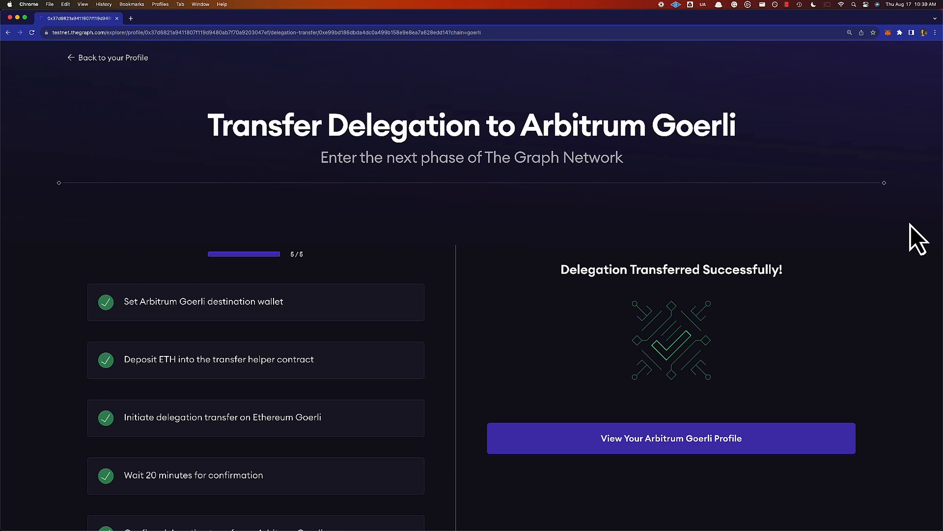
Open the Arbitrum Goerli profile and check its 150.0K GRT owned stake and 49.75K GRT delegation
click(737, 434)
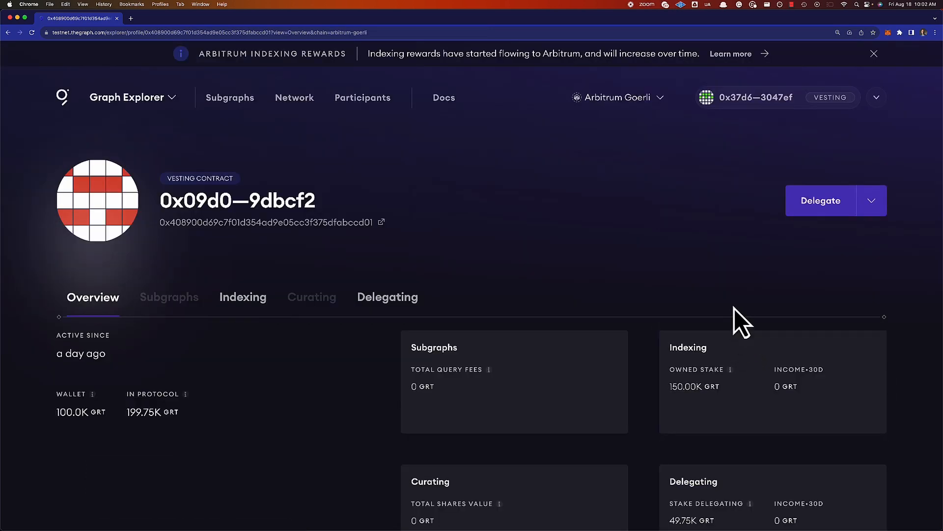
click(256, 302)
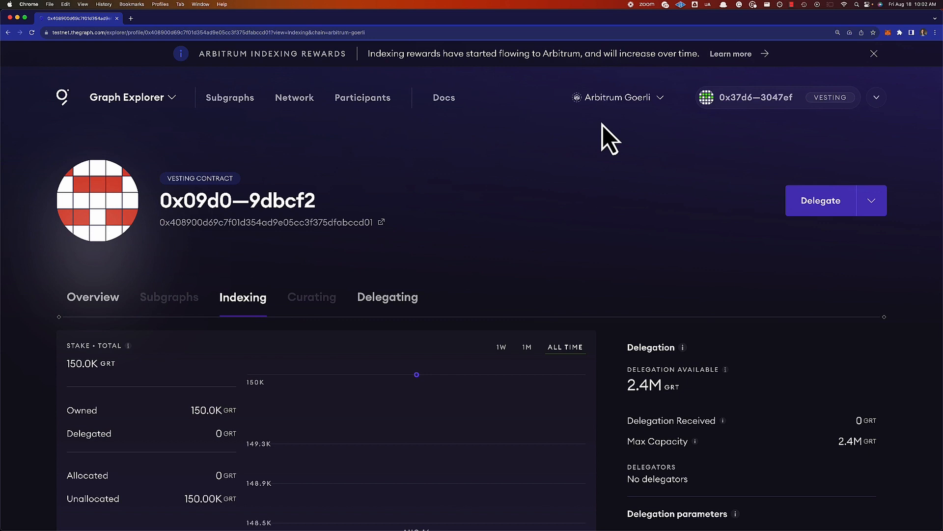
click(393, 299)
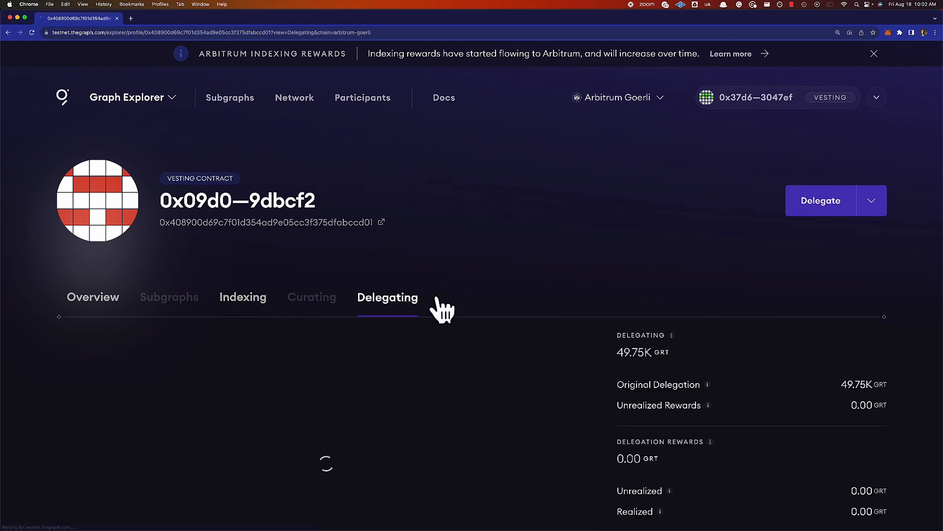